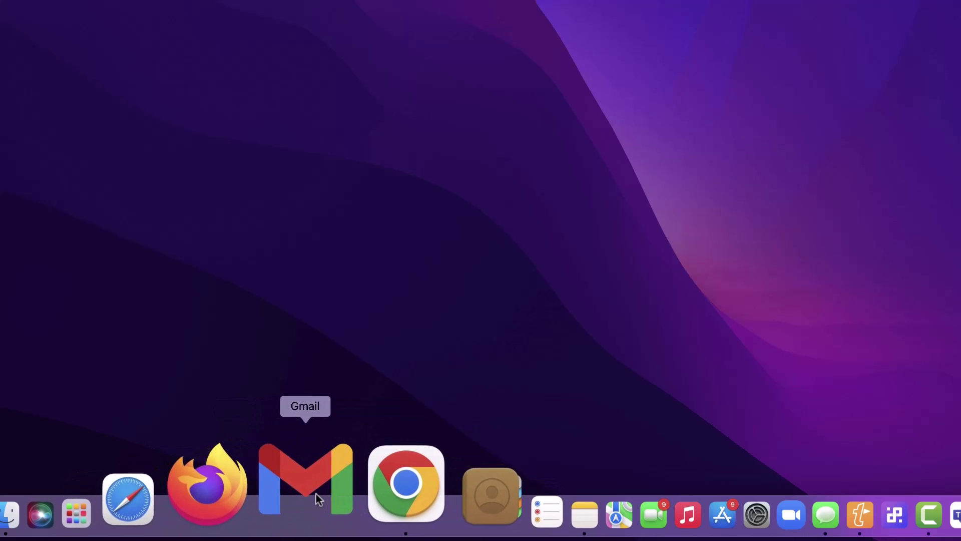
- Open the Gmail app window and pin Plugin Code Files to the Finder favourites
{"action": "left_click", "coordinate": [315, 495]}
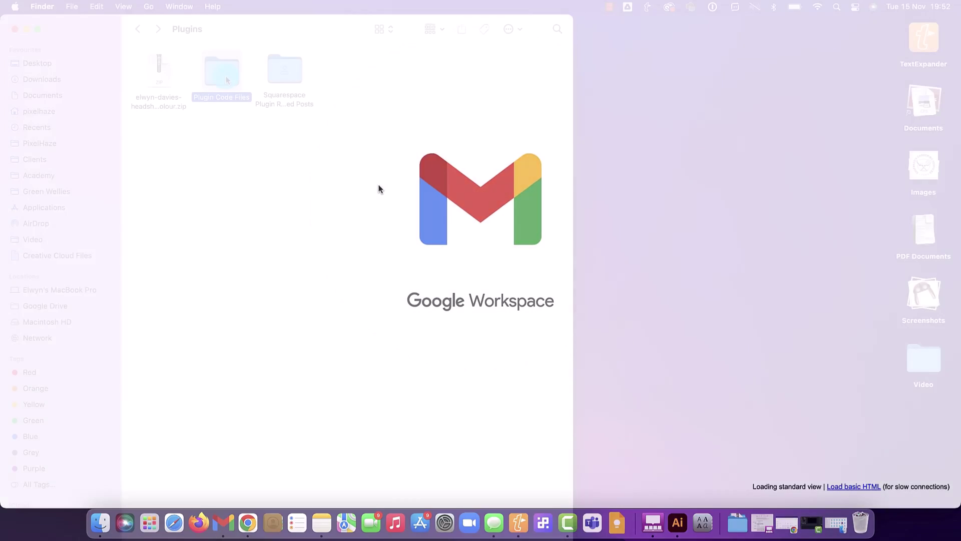
{"action": "left_click", "coordinate": [225, 77]}
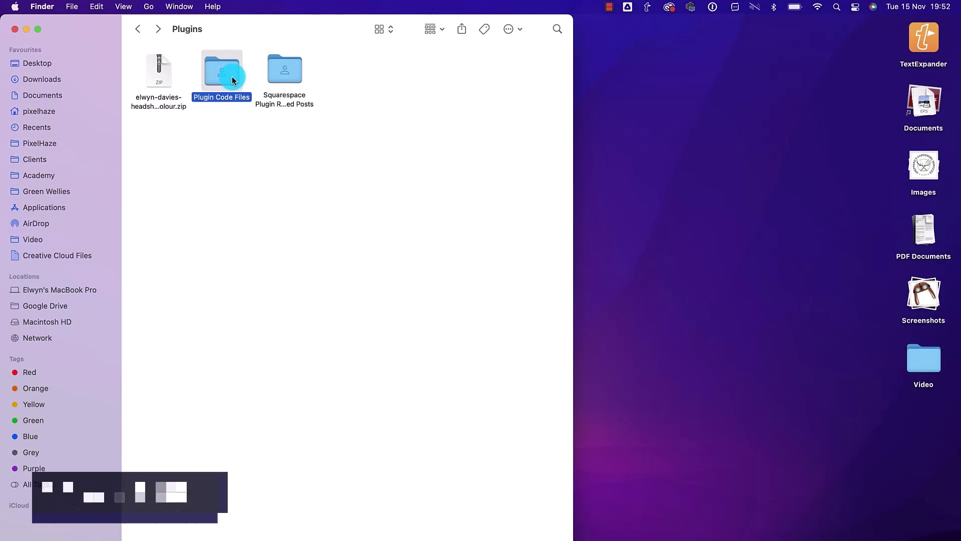
{"action": "left_click_drag", "start_coordinate": [232, 76], "coordinate": [79, 206]}
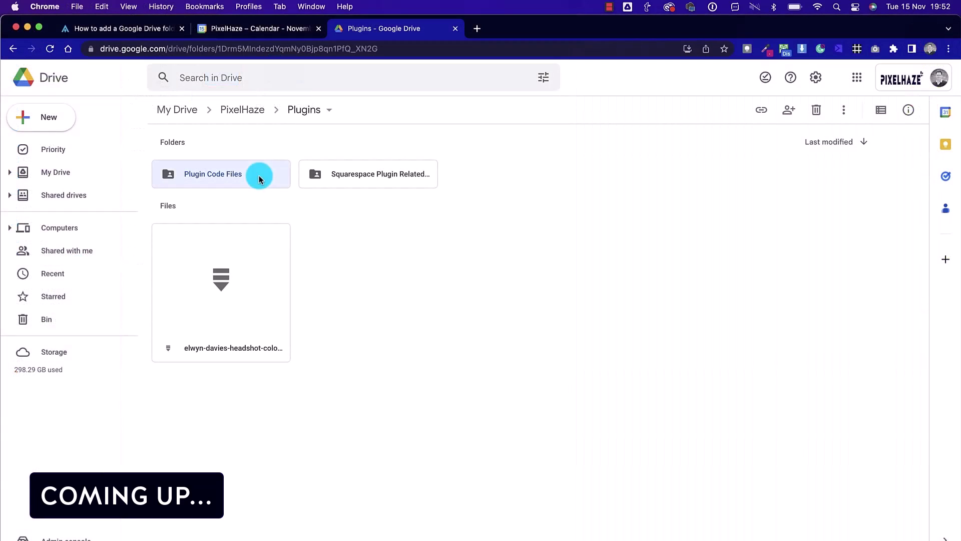
- Start a Drive shortcut for Plugin Code Files and a page app shortcut, then bring up Calendar's options
{"action": "right_click", "coordinate": [259, 178]}
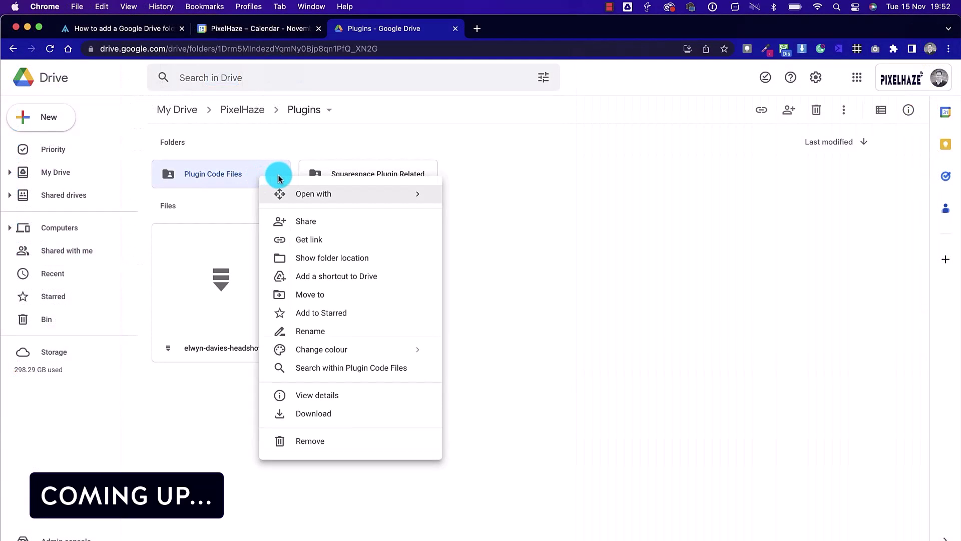
{"action": "left_click", "coordinate": [343, 278]}
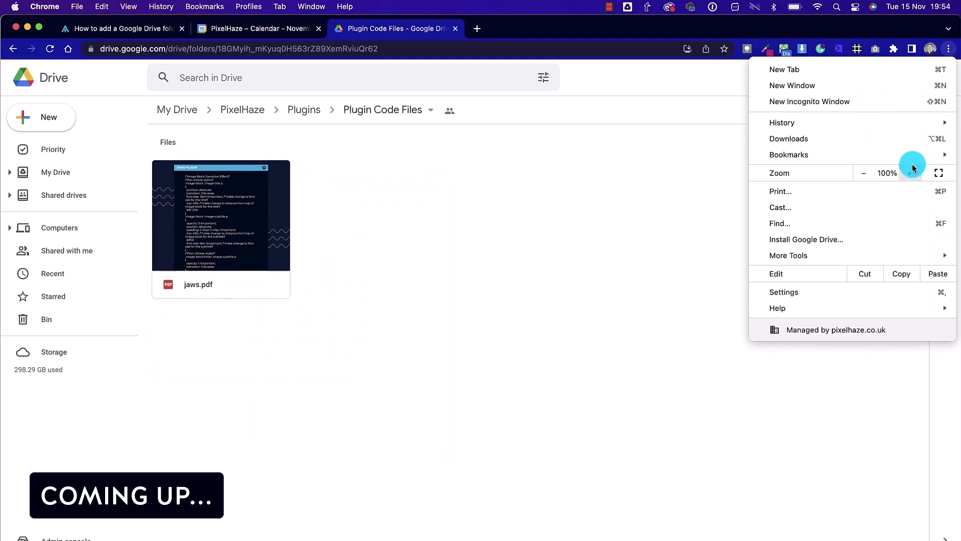
{"action": "mouse_move", "coordinate": [924, 258]}
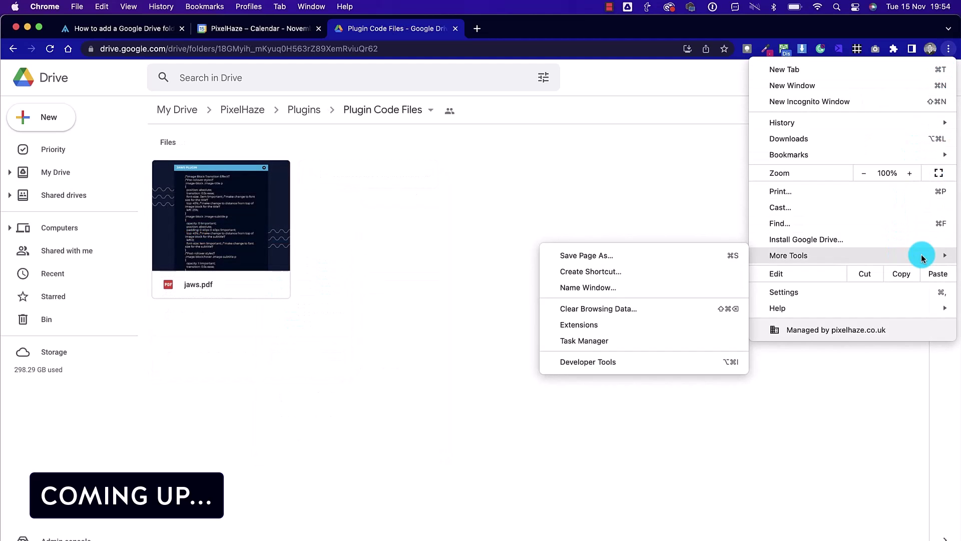
{"action": "left_click", "coordinate": [706, 271]}
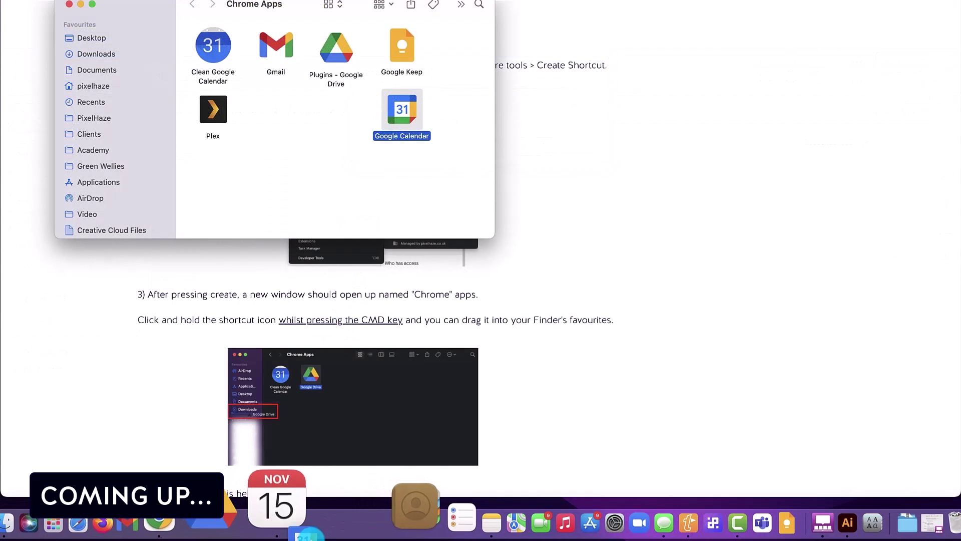
{"action": "right_click", "coordinate": [319, 525]}
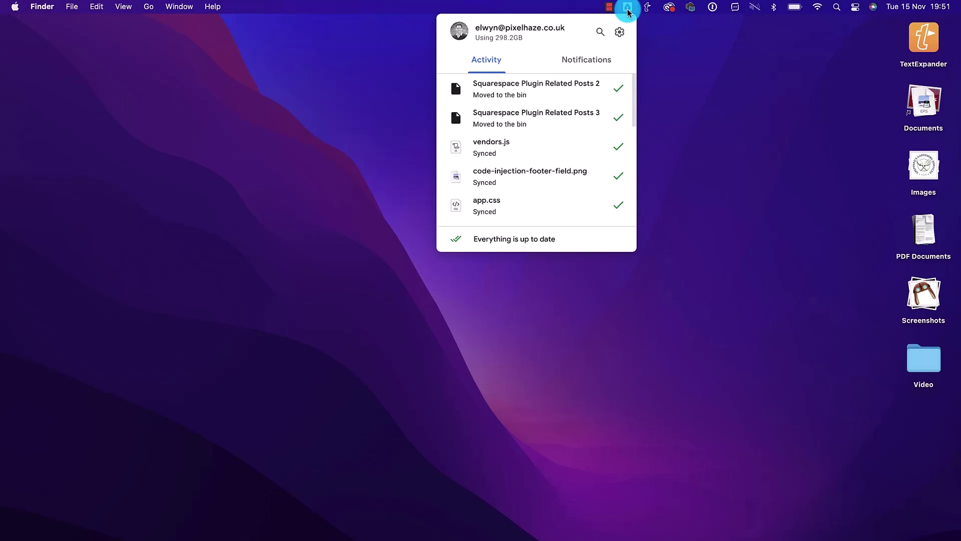
- Dismiss the Google Drive sync activity panel from the menu bar
{"action": "left_click", "coordinate": [628, 8]}
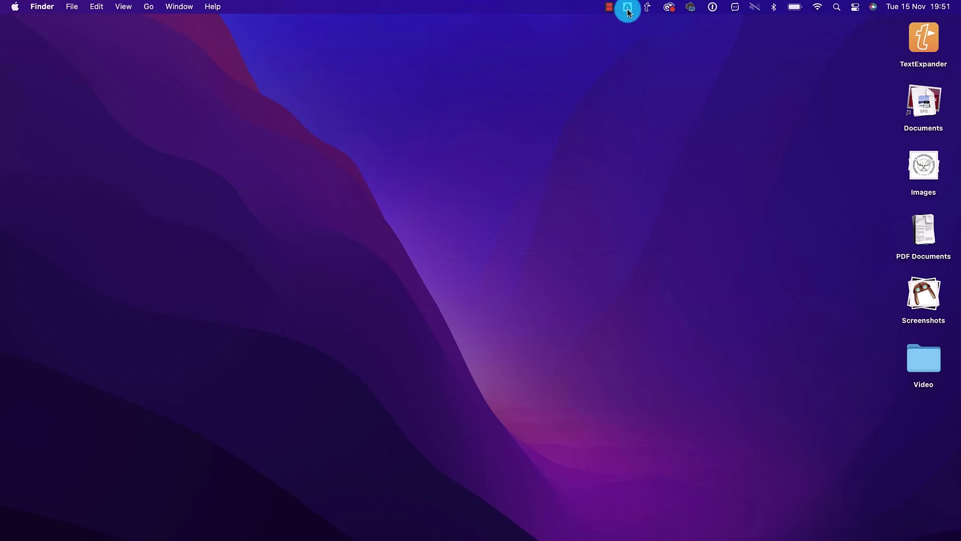
- Drag the Plugin Code Files folder into Finder's Favourites and open it from there
{"action": "mouse_move", "coordinate": [153, 477]}
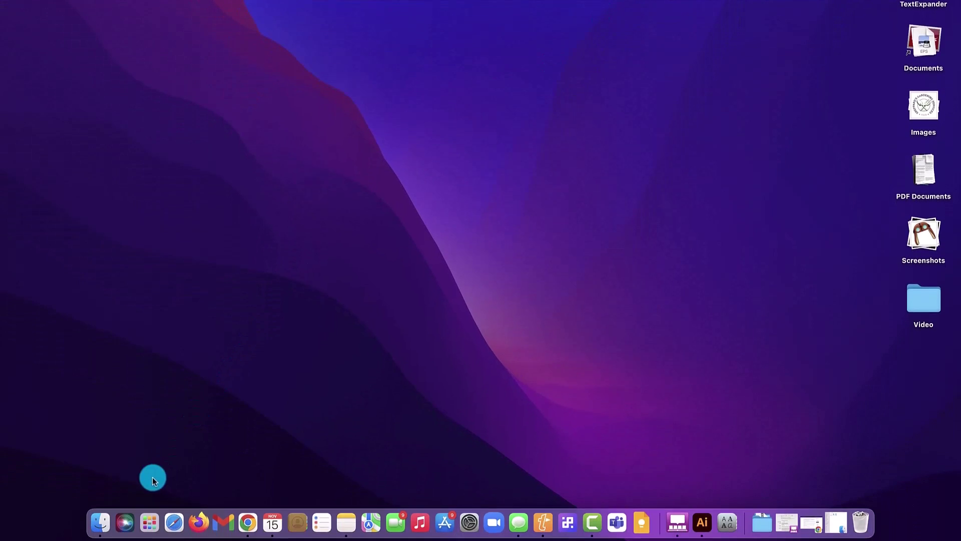
{"action": "left_click", "coordinate": [107, 518]}
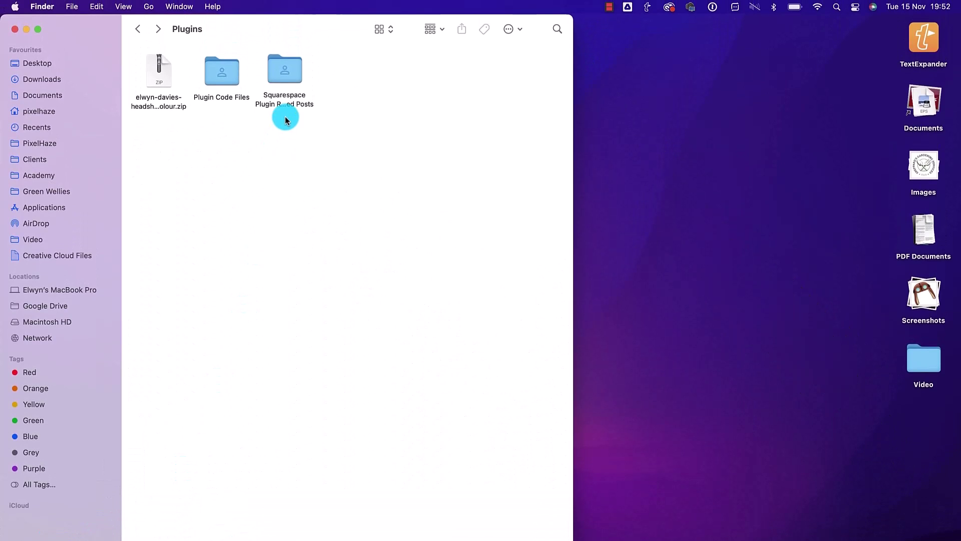
{"action": "left_click", "coordinate": [225, 76]}
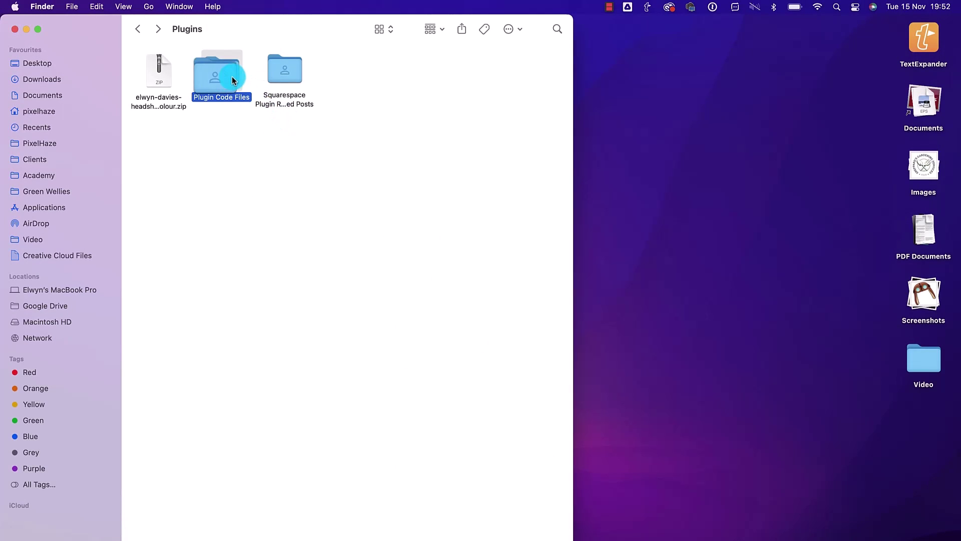
{"action": "left_click_drag", "start_coordinate": [232, 76], "coordinate": [58, 267]}
{"action": "left_click", "coordinate": [56, 274]}
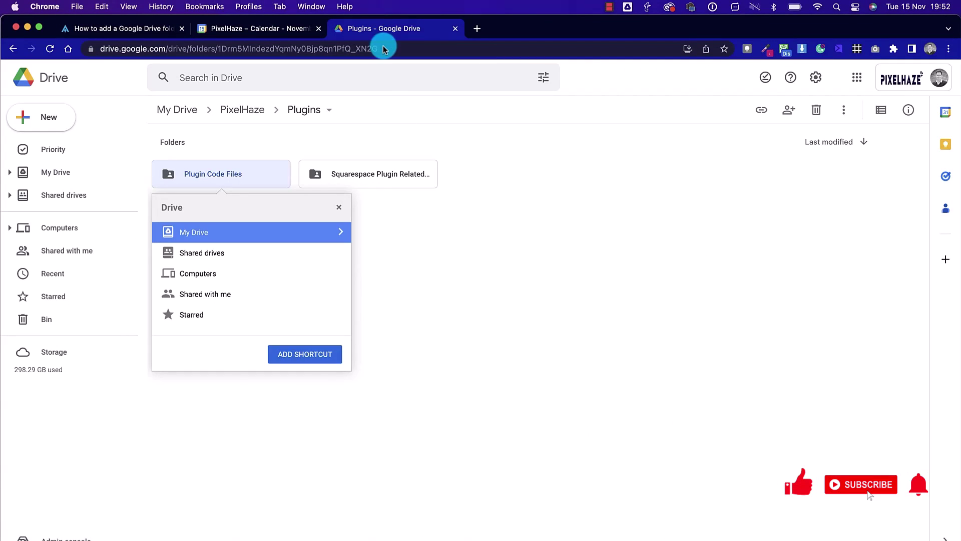
- Add a shortcut to the Plugin Code Files folder in My Drive
{"action": "left_click", "coordinate": [481, 262]}
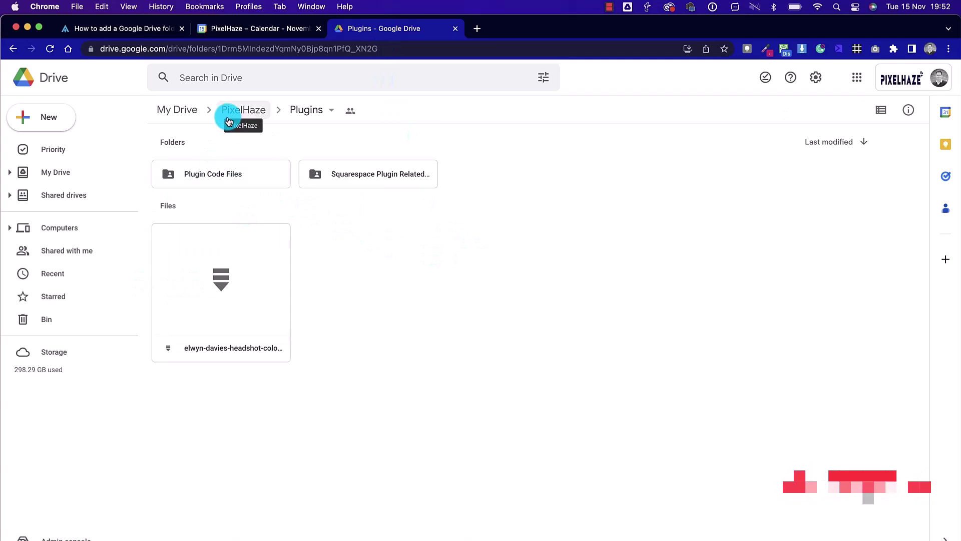
{"action": "right_click", "coordinate": [259, 179]}
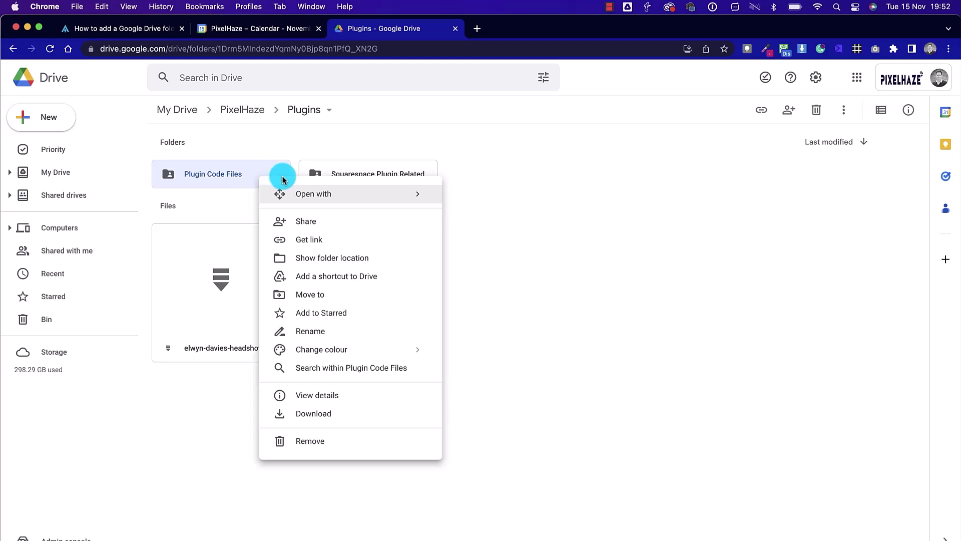
{"action": "left_click", "coordinate": [343, 280]}
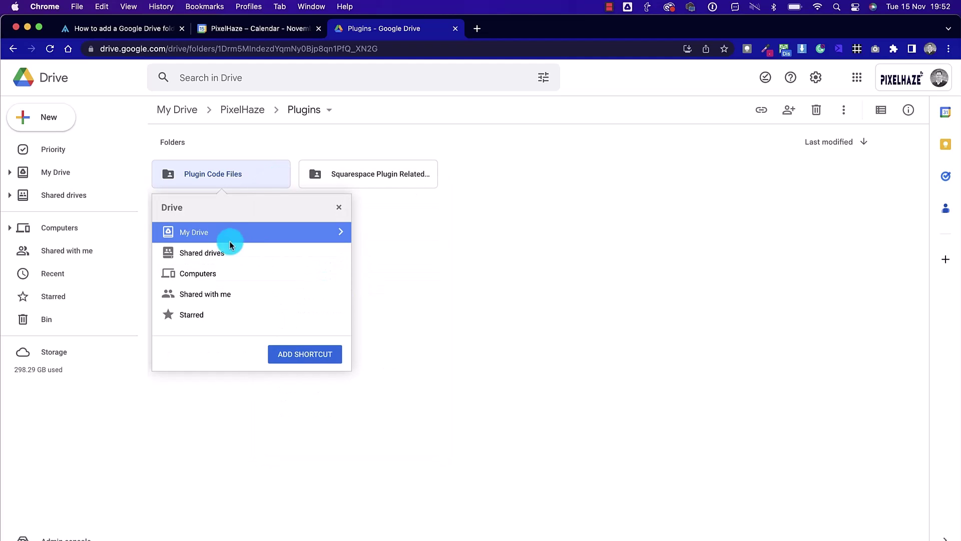
{"action": "left_click", "coordinate": [309, 355]}
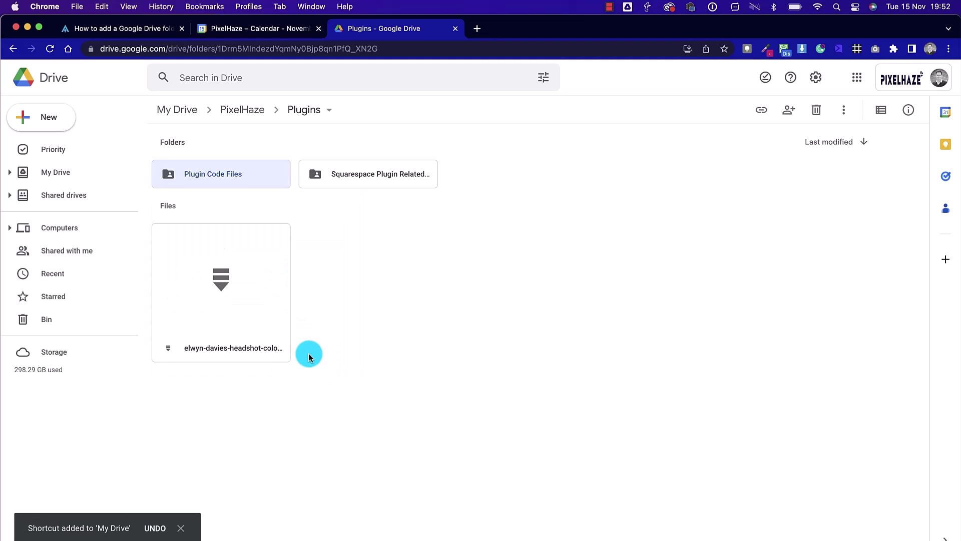
- Open the Plugin Code Files shortcut from My Drive, showing jaws.pdf
{"action": "left_click", "coordinate": [74, 175]}
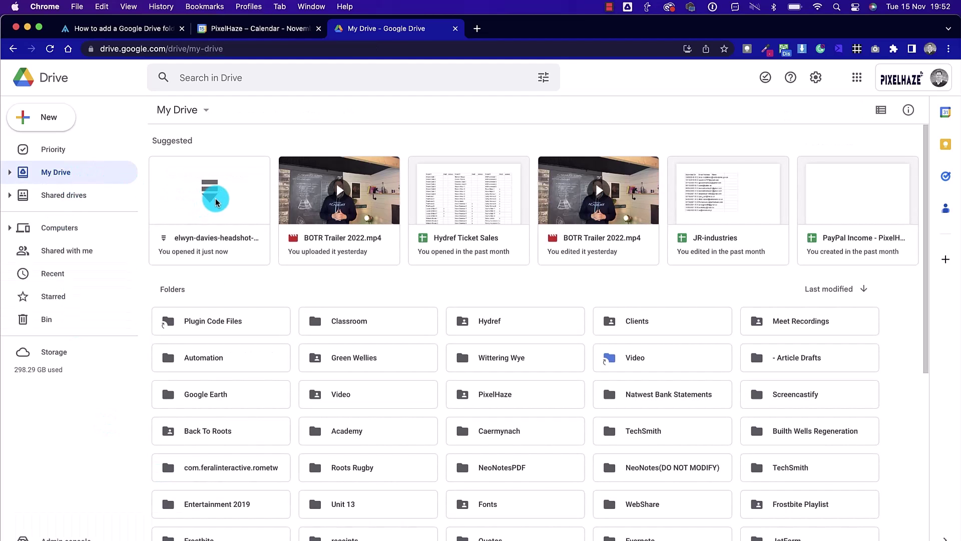
{"action": "left_click", "coordinate": [252, 321]}
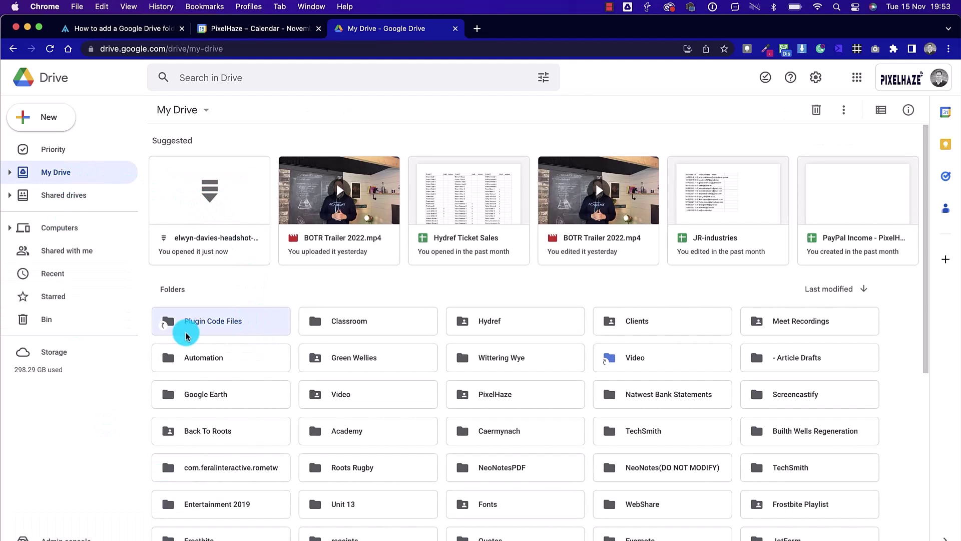
{"action": "double_click", "coordinate": [185, 334]}
{"action": "left_click", "coordinate": [949, 49]}
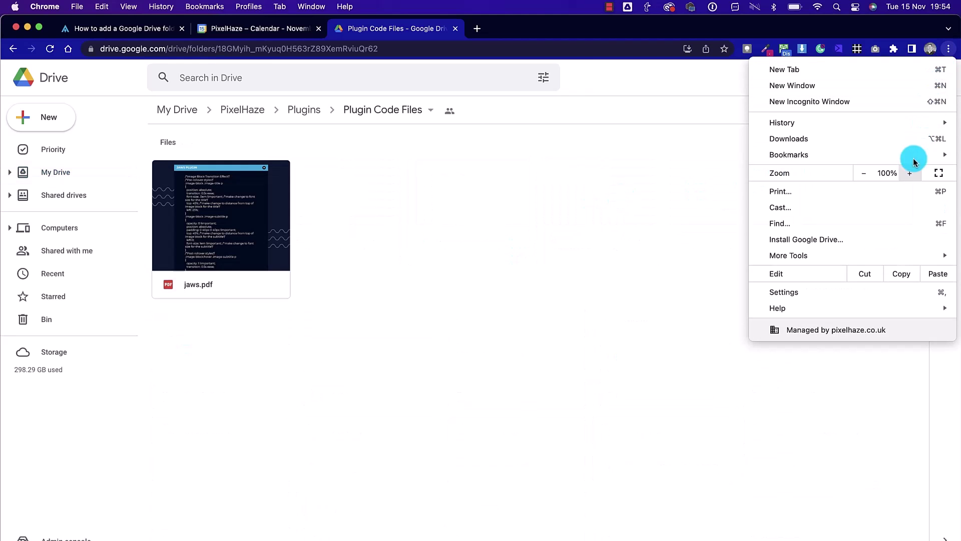
- Create a Google Drive app shortcut for the Plugin Code Files page, set to open as a window
{"action": "mouse_move", "coordinate": [924, 258]}
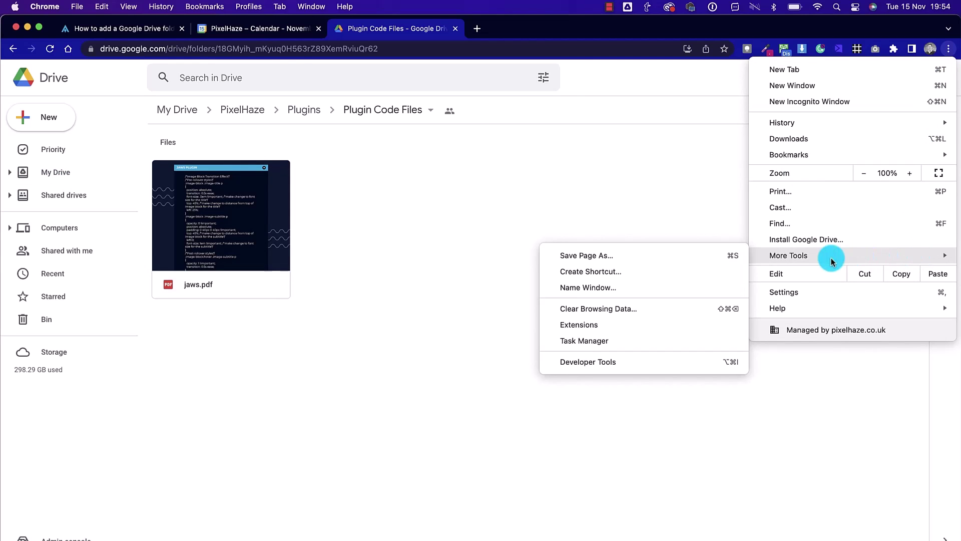
{"action": "left_click", "coordinate": [709, 271]}
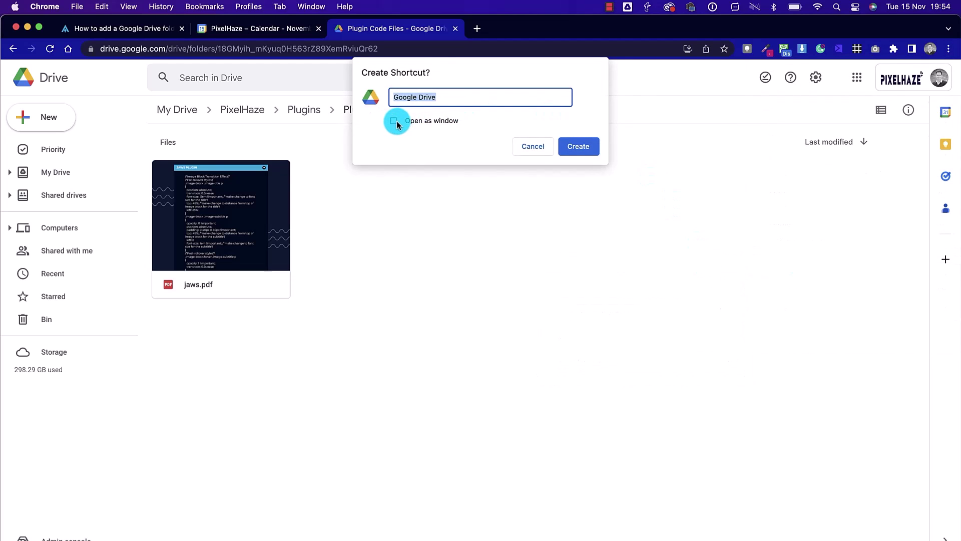
{"action": "left_click", "coordinate": [393, 121]}
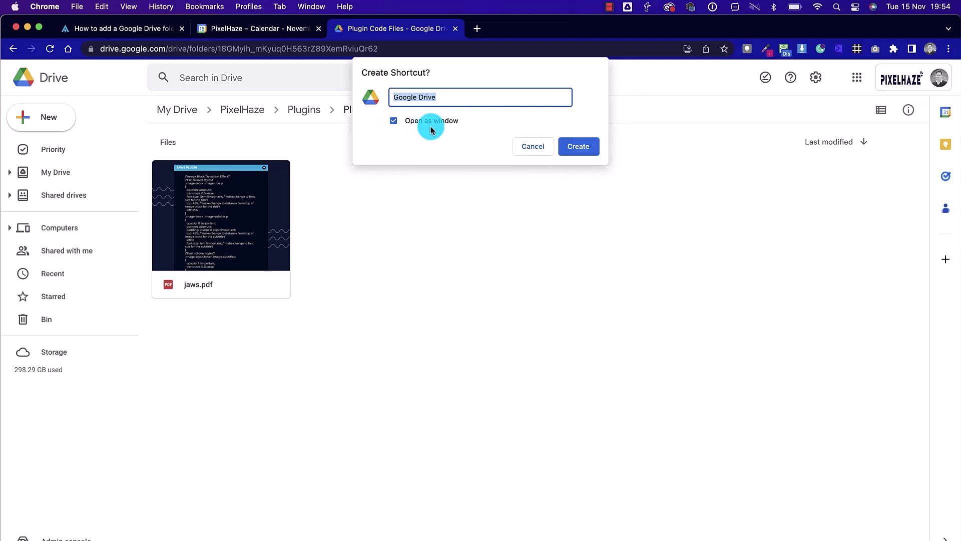
{"action": "left_click", "coordinate": [567, 150]}
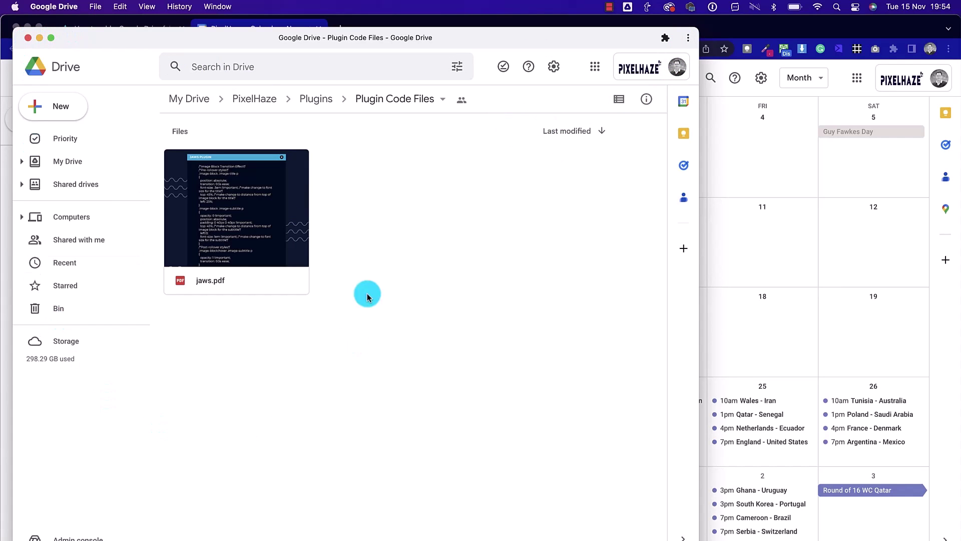
- Pin the Plugins - Google Drive app from Chrome Apps to the Dock and test-launch it
{"action": "left_click", "coordinate": [27, 39]}
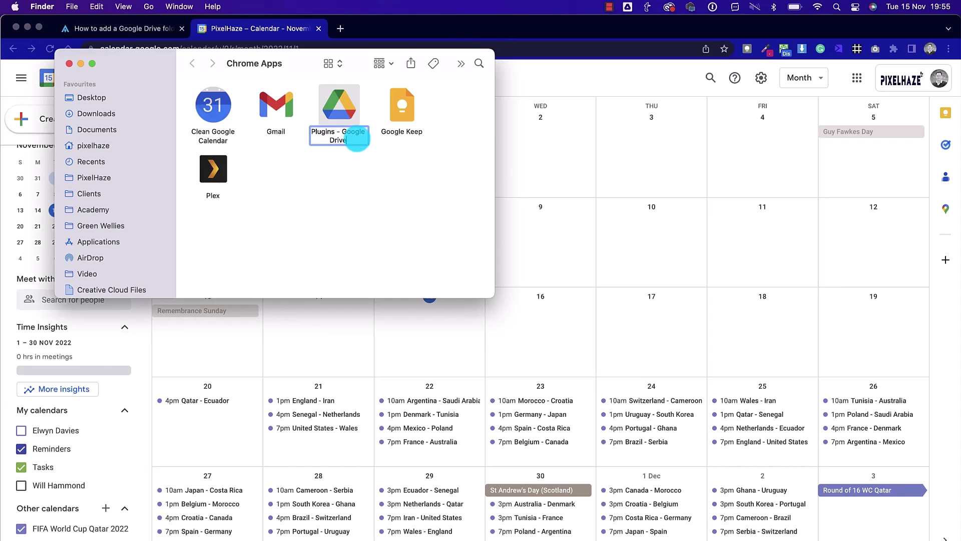
{"action": "left_click", "coordinate": [417, 170]}
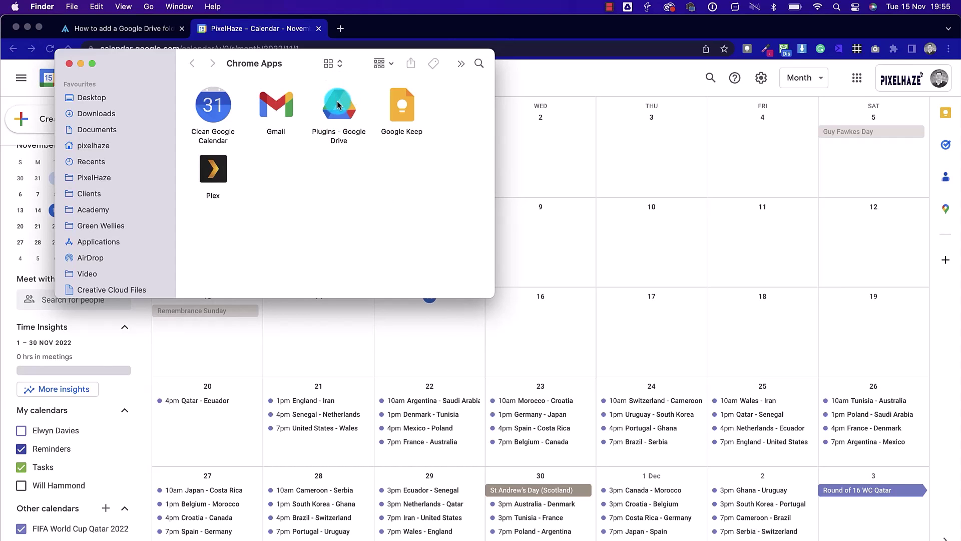
{"action": "left_click_drag", "start_coordinate": [338, 105], "coordinate": [278, 520]}
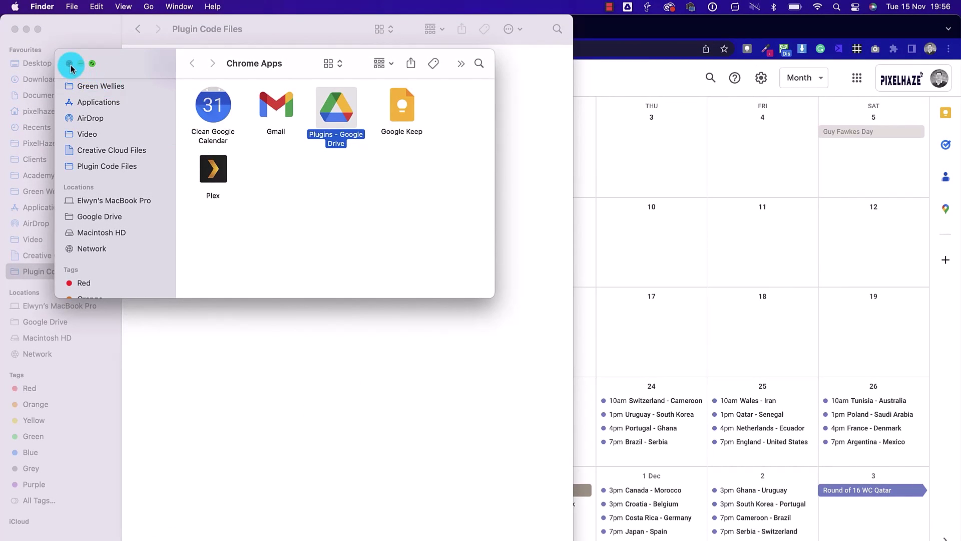
{"action": "left_click", "coordinate": [71, 68]}
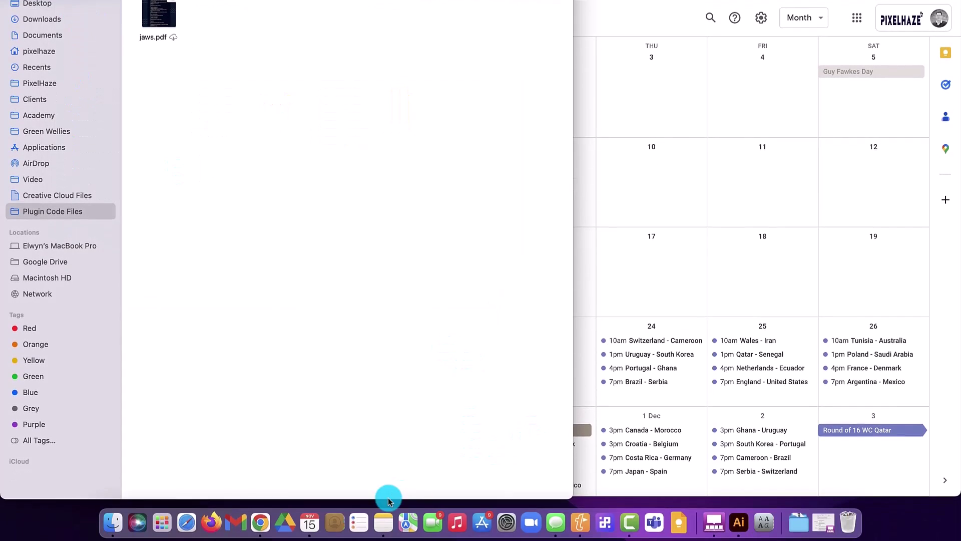
{"action": "left_click", "coordinate": [283, 524]}
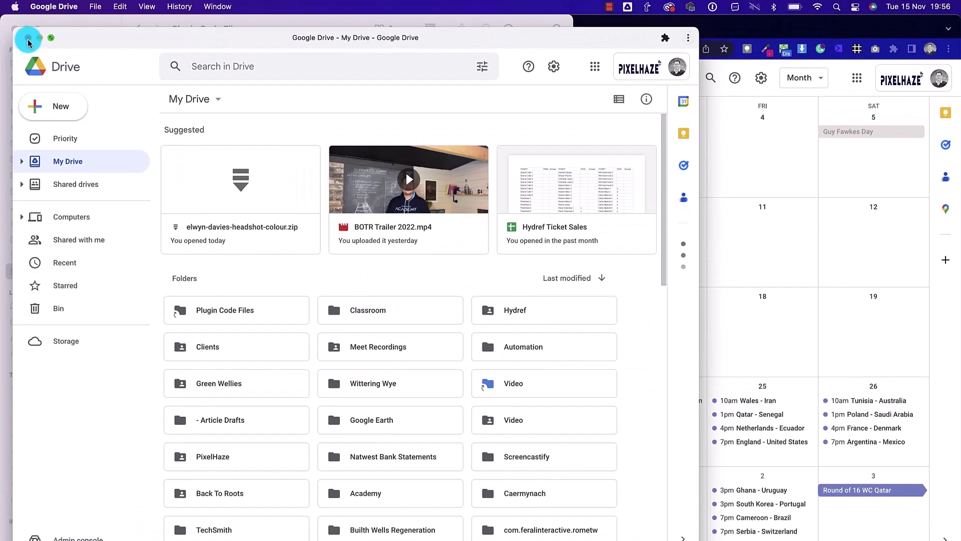
{"action": "left_click", "coordinate": [28, 39]}
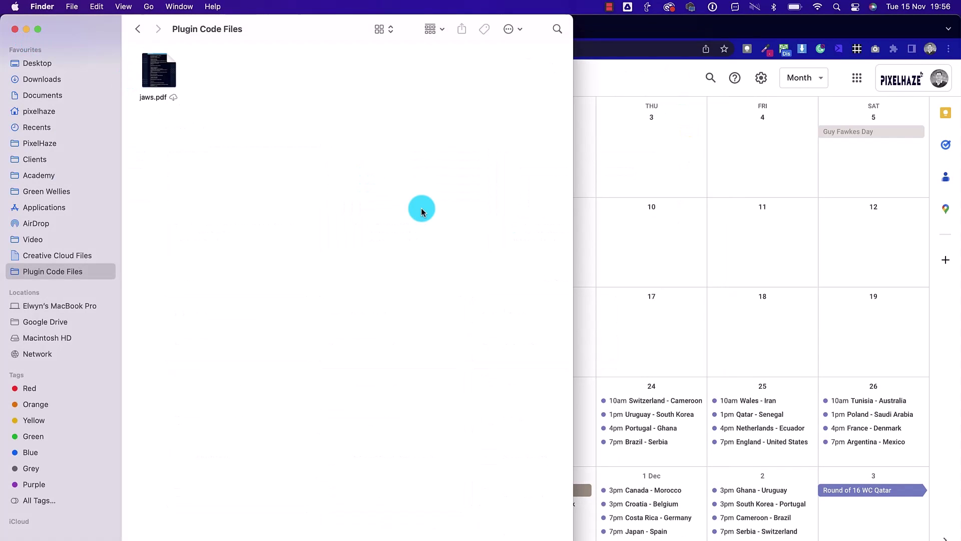
- Install Google Calendar as a Chrome app via More Tools > Create Shortcut, opening as a window
{"action": "left_click", "coordinate": [14, 29]}
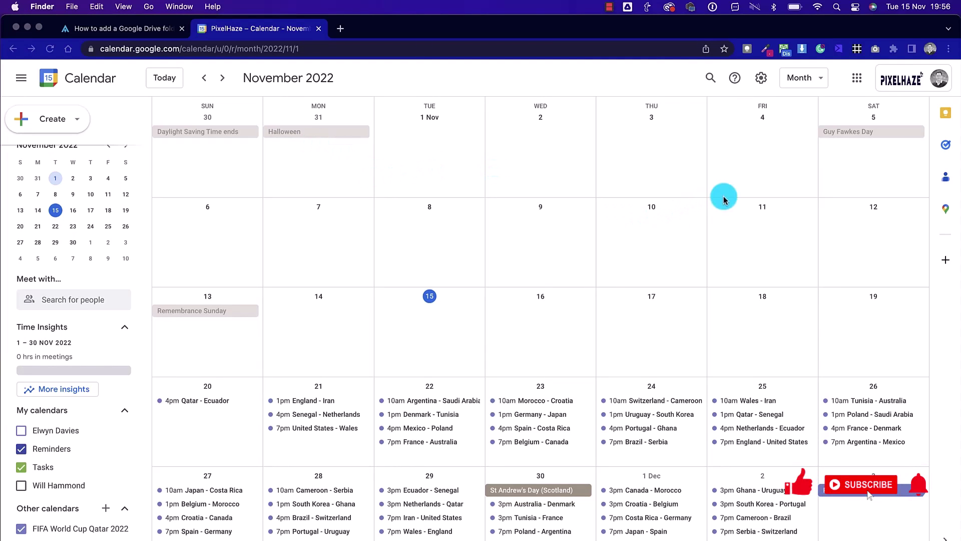
{"action": "left_click", "coordinate": [949, 49]}
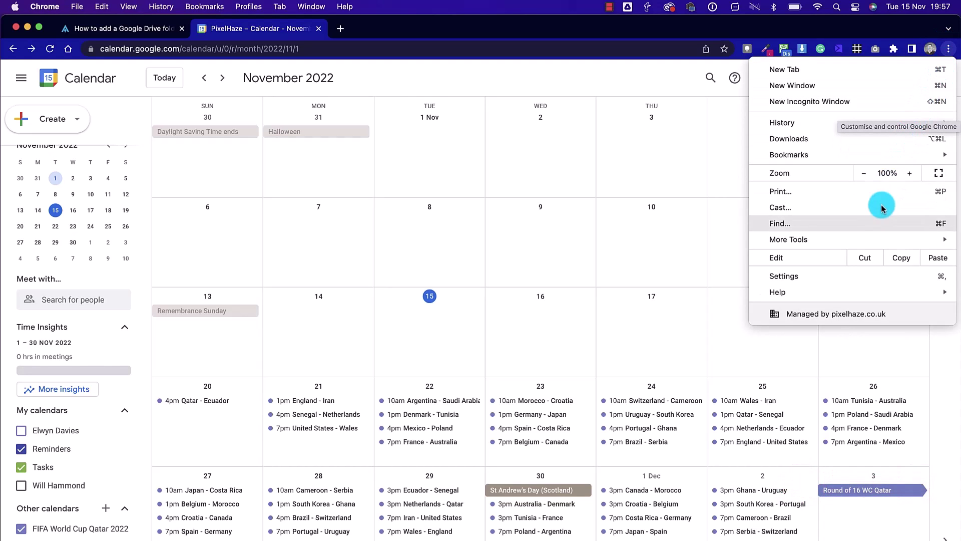
{"action": "mouse_move", "coordinate": [868, 243]}
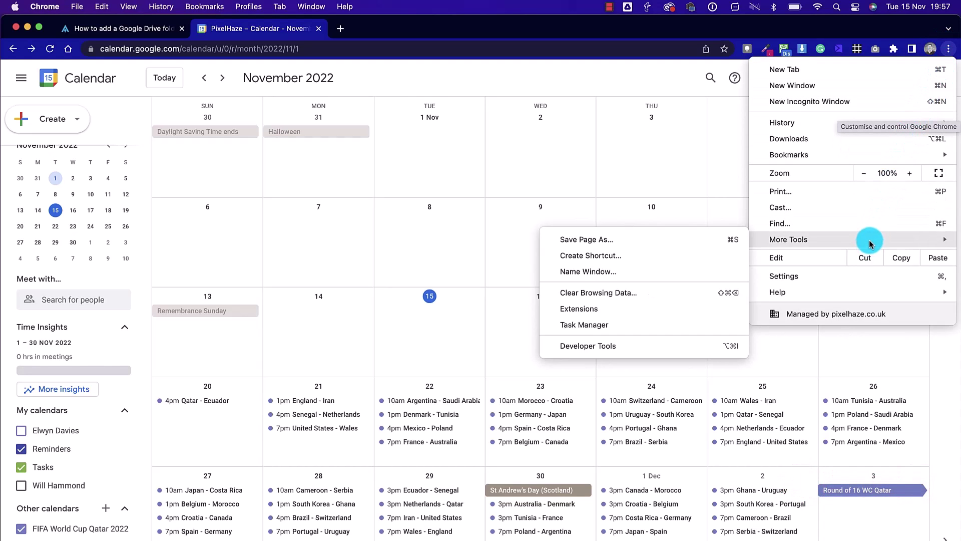
{"action": "left_click", "coordinate": [657, 255]}
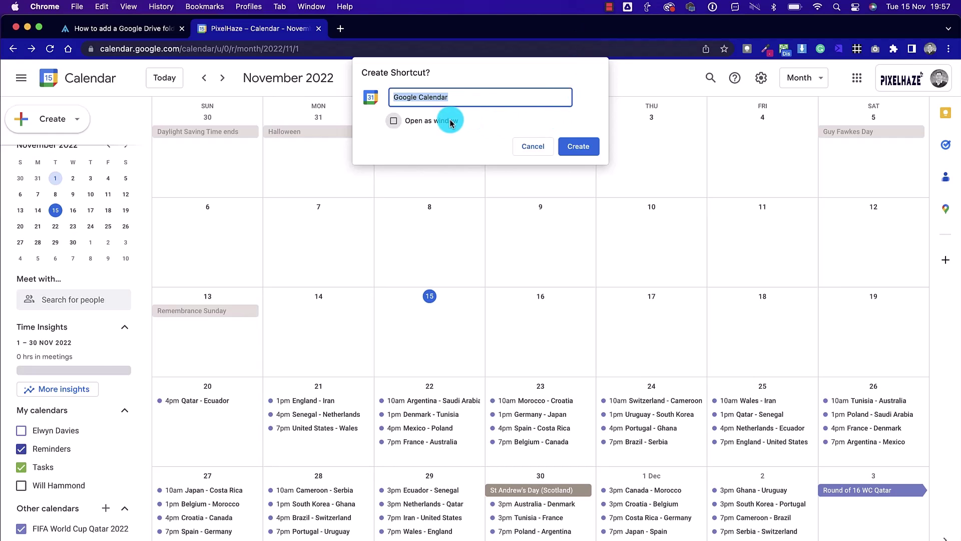
{"action": "left_click", "coordinate": [579, 146]}
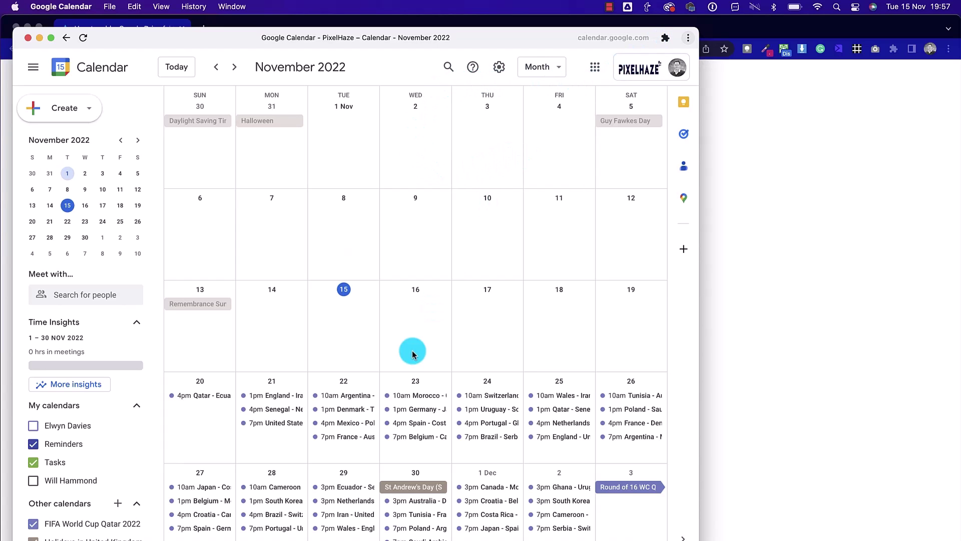
- Drag the Google Calendar app onto the Dock and set it to Keep in Dock
{"action": "scroll", "coordinate": [428, 379], "scroll_direction": "down", "scroll_amount": 1}
{"action": "scroll", "coordinate": [428, 379], "scroll_direction": "up", "scroll_amount": 2}
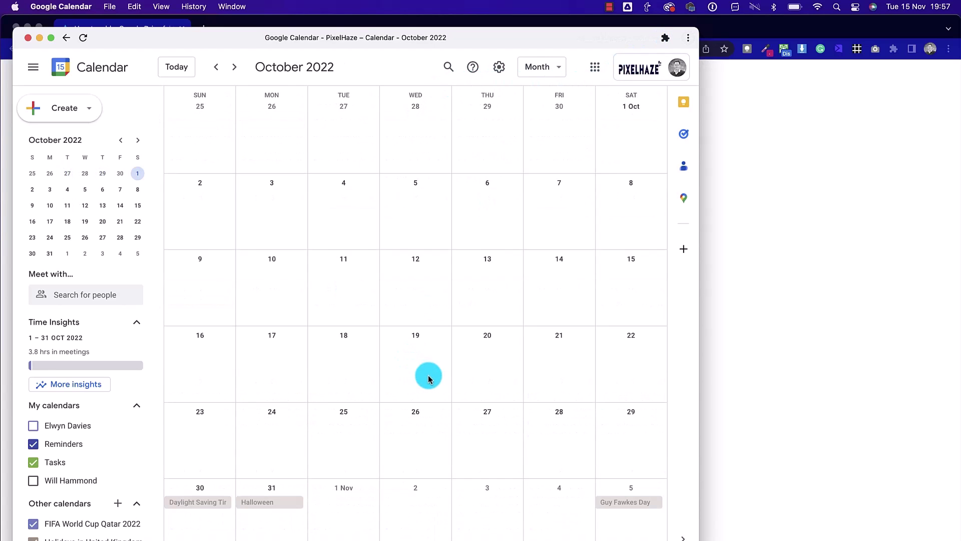
{"action": "left_click", "coordinate": [29, 38]}
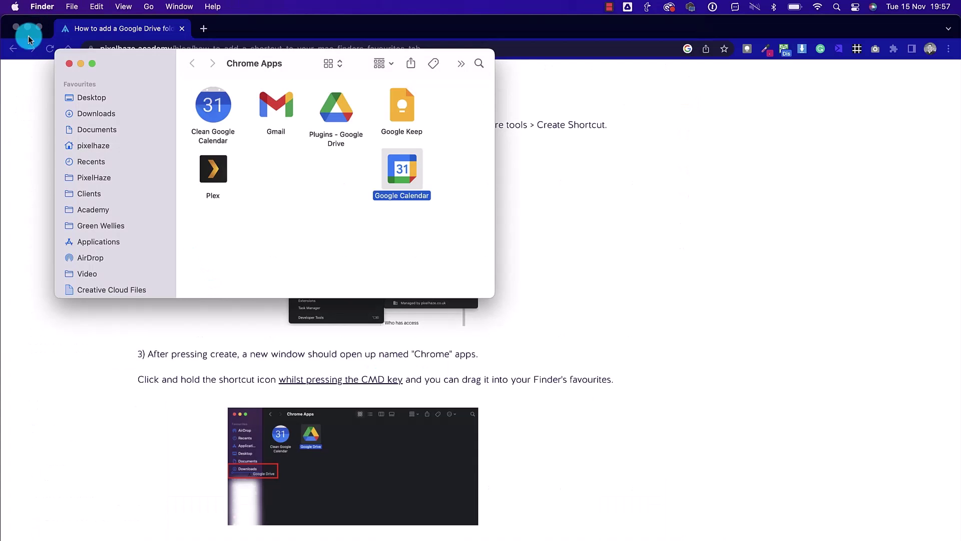
{"action": "left_click_drag", "start_coordinate": [428, 172], "coordinate": [296, 528]}
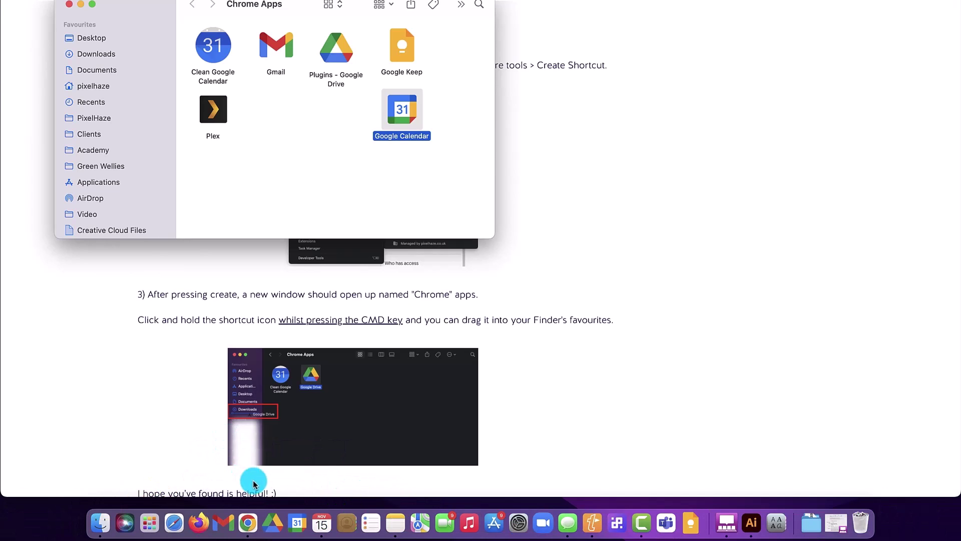
{"action": "right_click", "coordinate": [324, 520]}
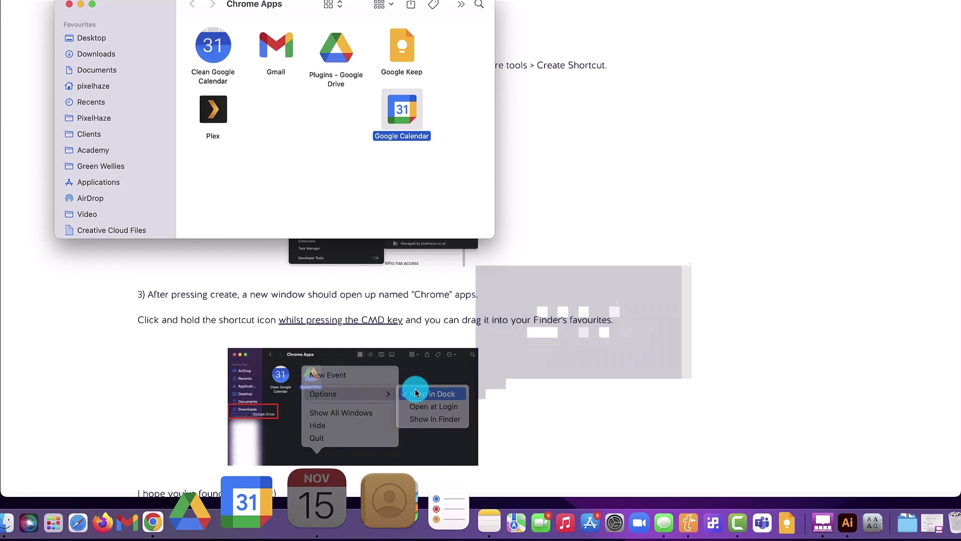
{"action": "left_click", "coordinate": [412, 393]}
- Quit Apple's built-in Calendar app from its Dock menu
{"action": "right_click", "coordinate": [322, 532]}
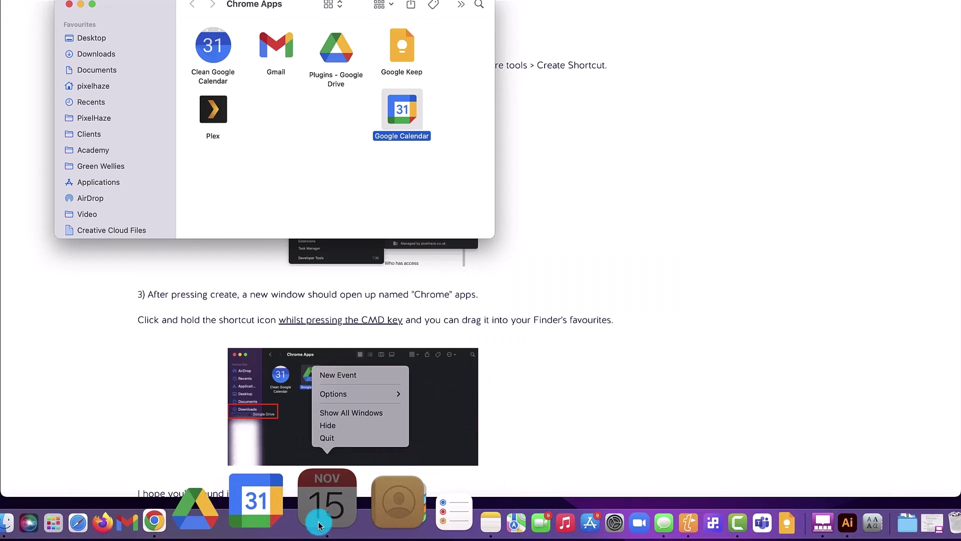
{"action": "left_click", "coordinate": [346, 437]}
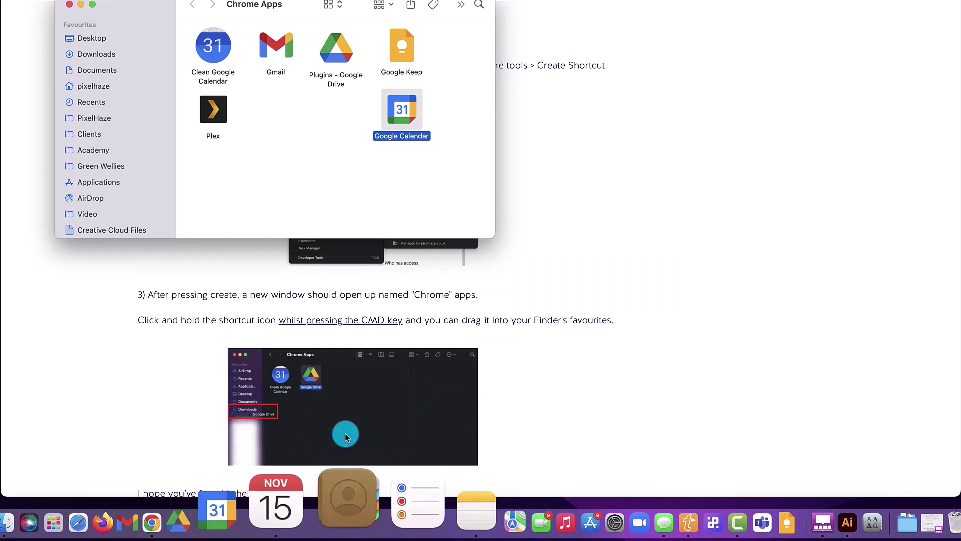
{"action": "right_click", "coordinate": [319, 528]}
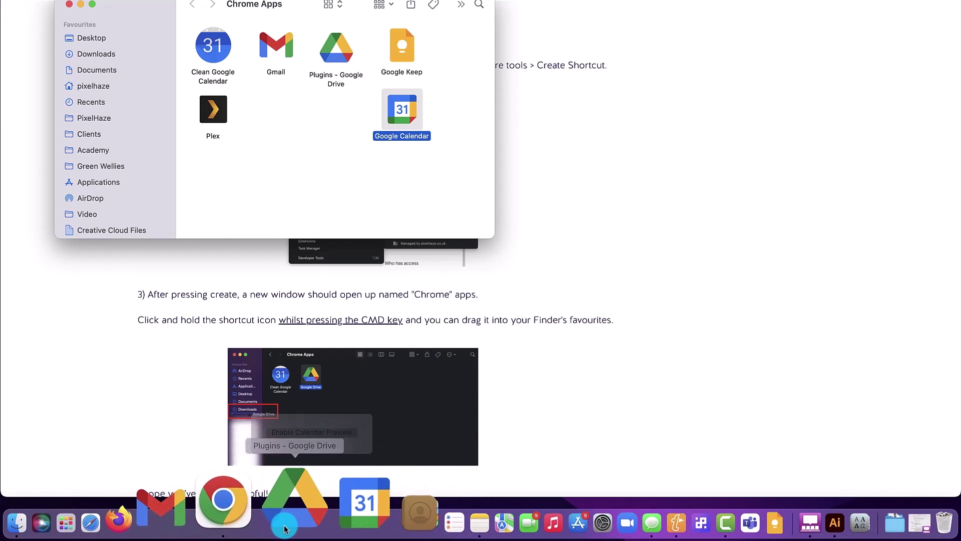